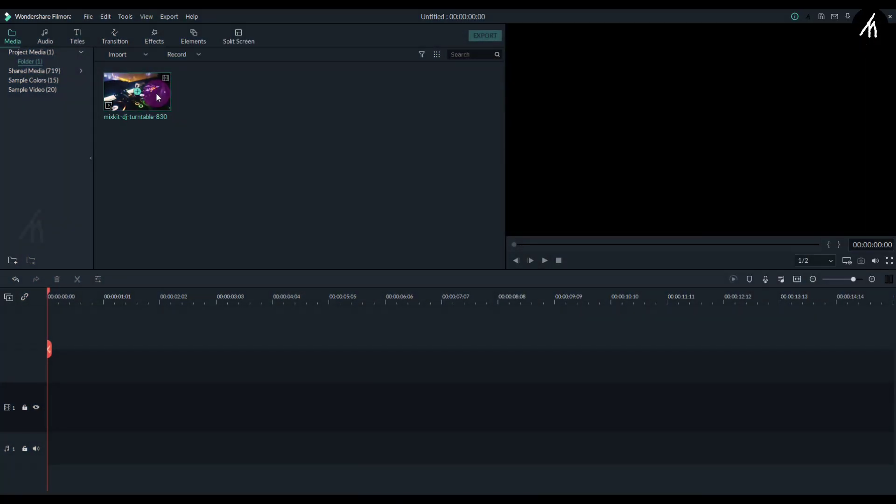
Place the DJ turntable clip on video track 1 and a Red sample colour clip on track 2.
left_click_drag(156, 93, 41, 407)
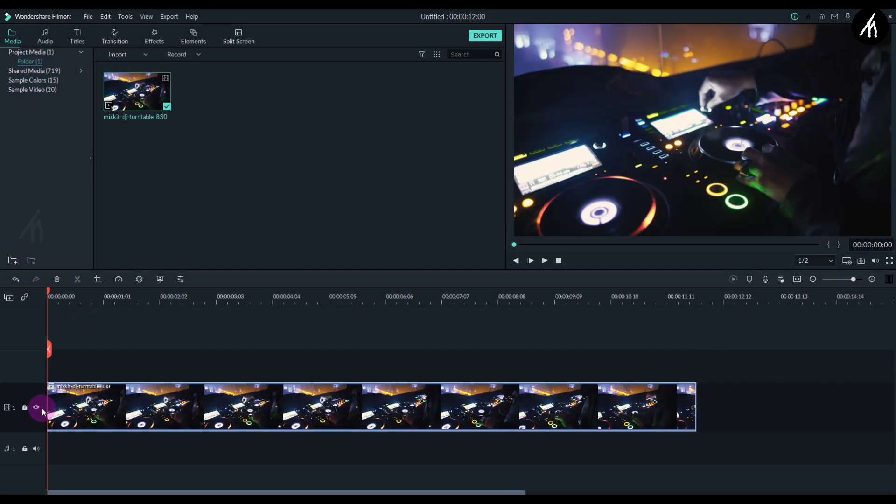
left_click(52, 81)
left_click(234, 155)
left_click_drag(232, 152, 43, 371)
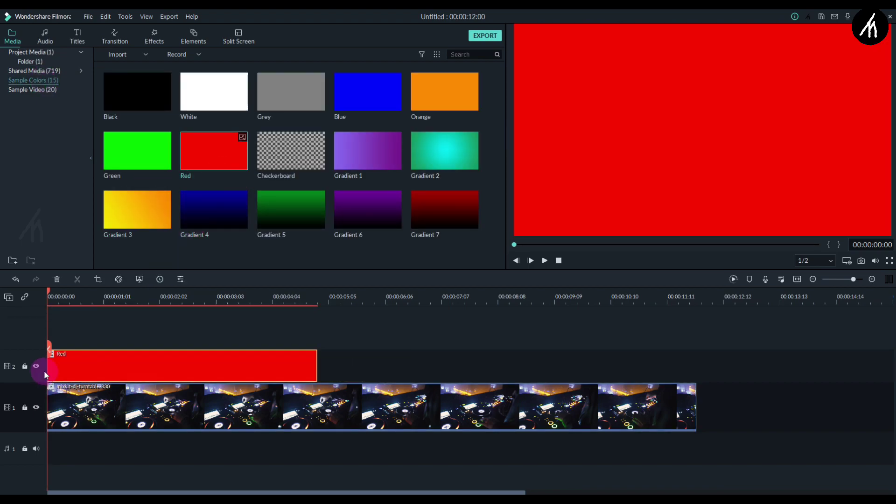
Set the Red colour clip's Compositing blending mode to Overlay.
double_click(113, 363)
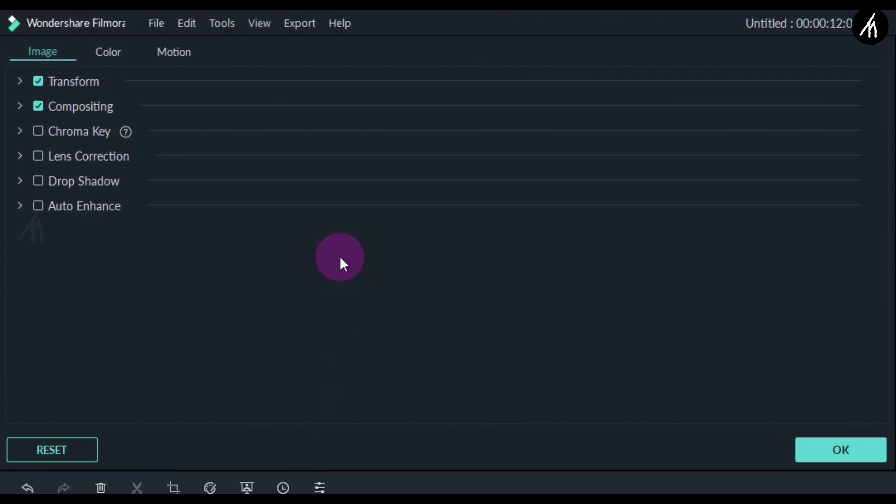
left_click(18, 107)
left_click(377, 149)
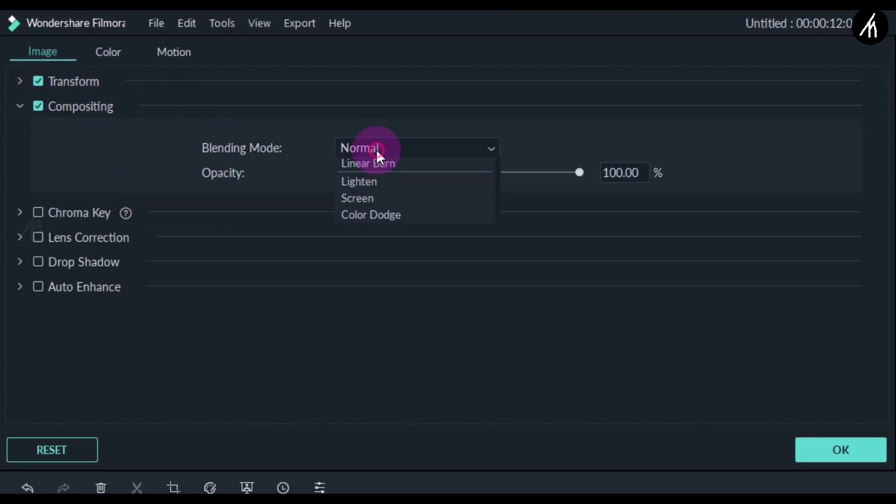
scroll(389, 219, "down", 1)
left_click(360, 233)
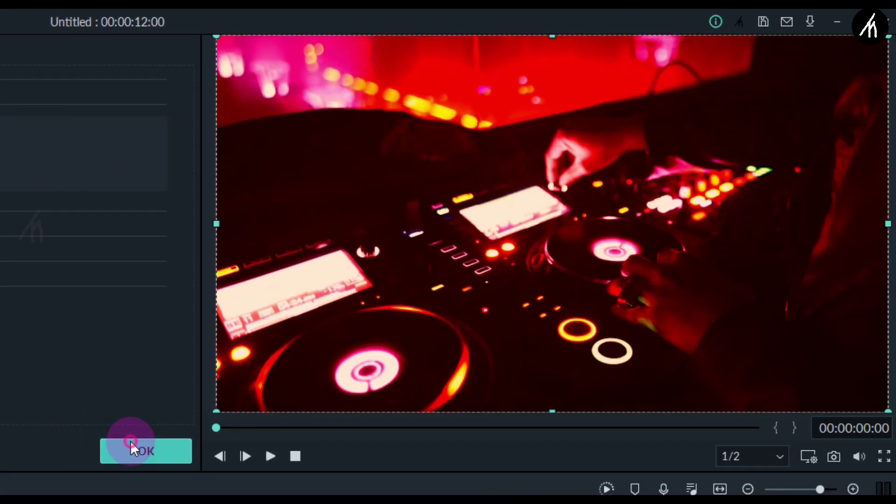
left_click(131, 443)
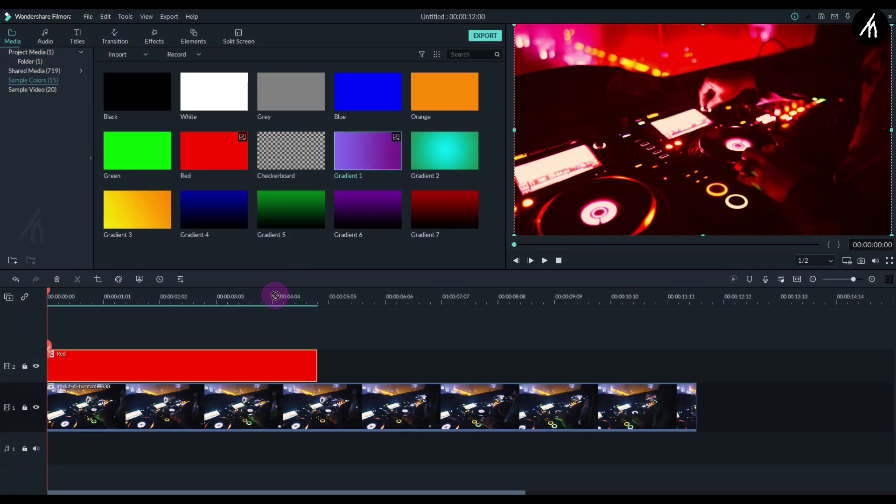
Add Gradient 1, Gradient 2, Gradient 3, Blue and Green colour clips after Red on track 2, trimming each shorter.
left_click_drag(367, 150, 327, 366)
left_click_drag(444, 150, 598, 365)
left_click_drag(317, 366, 161, 366)
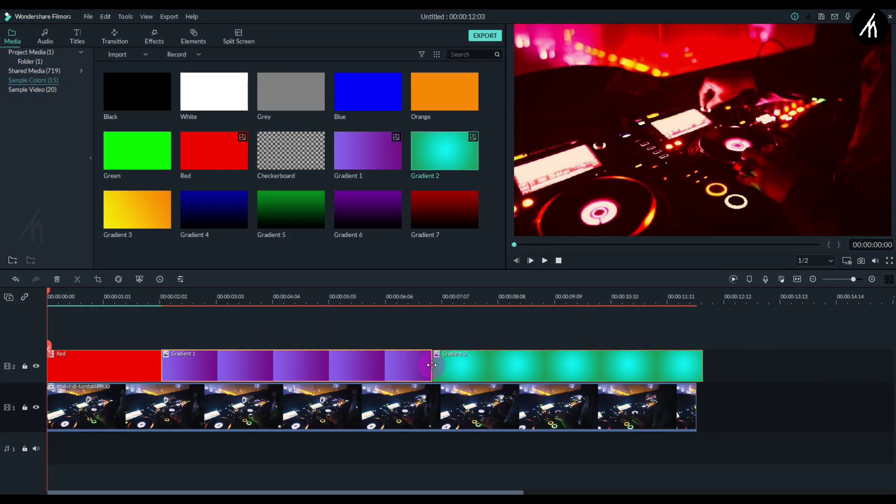
left_click_drag(432, 366, 261, 366)
left_click_drag(532, 366, 356, 366)
left_click_drag(137, 210, 362, 365)
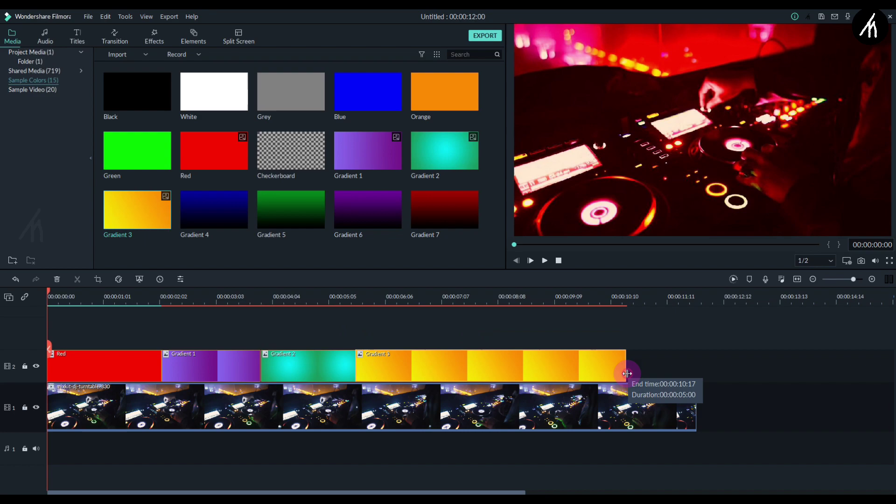
left_click_drag(627, 373, 444, 374)
left_click_drag(368, 92, 462, 366)
left_click_drag(714, 370, 516, 370)
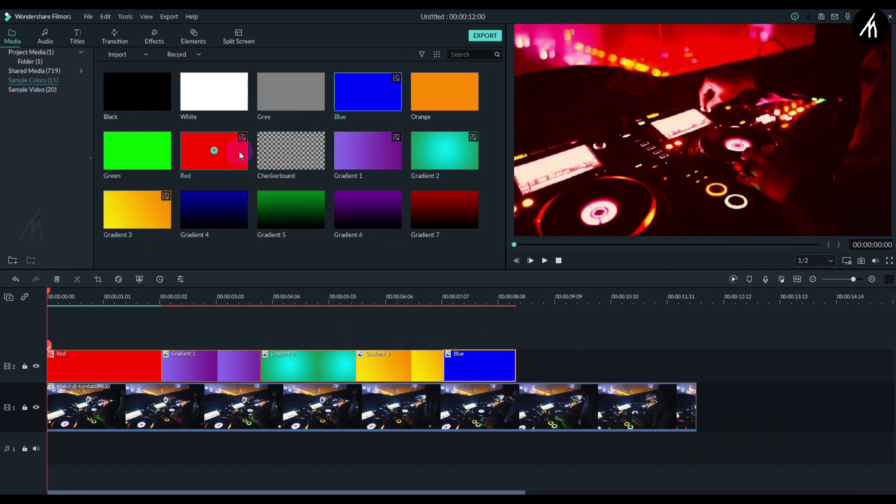
left_click_drag(158, 157, 691, 372)
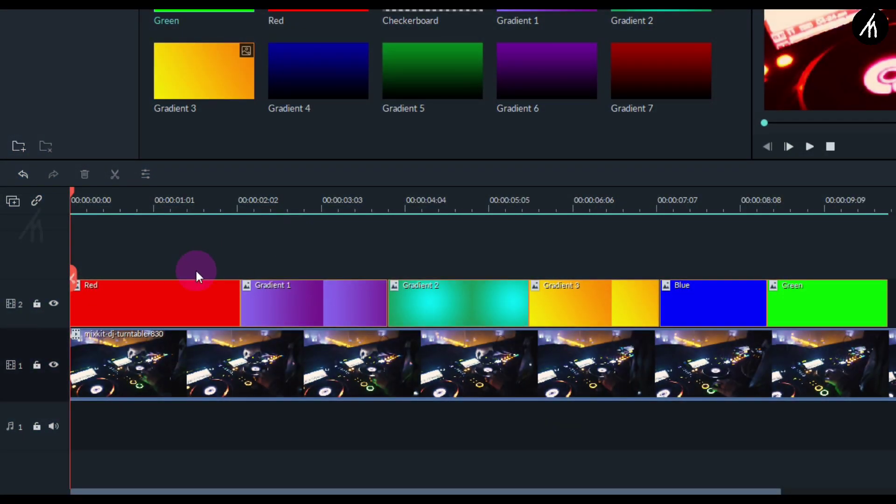
Copy the Red clip's Overlay effect and paste it onto the Gradient 1 through Green clips.
left_click(147, 295)
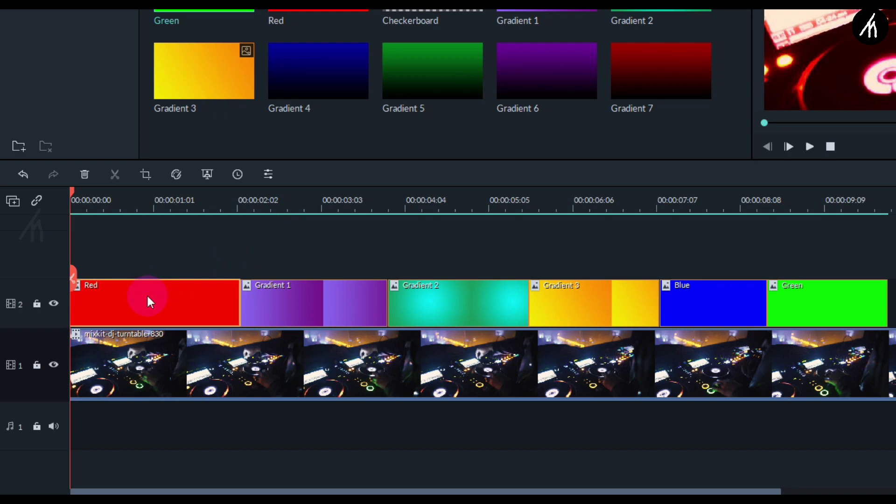
right_click(149, 297)
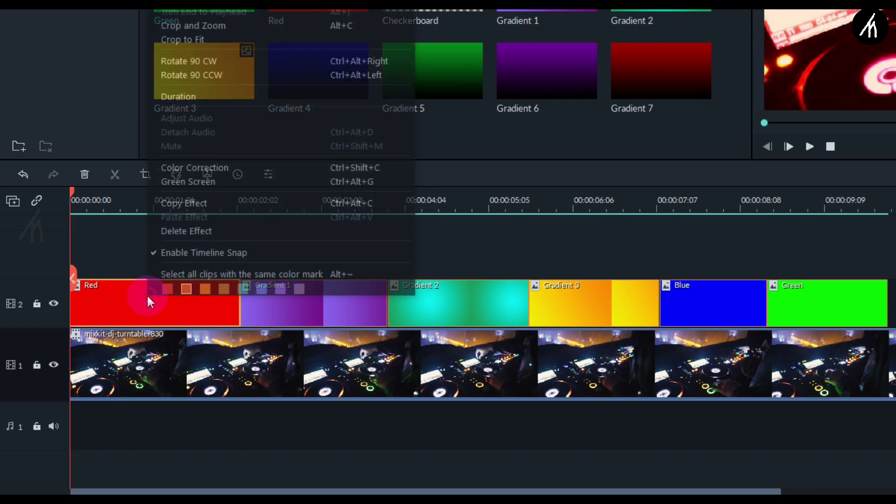
left_click(182, 202)
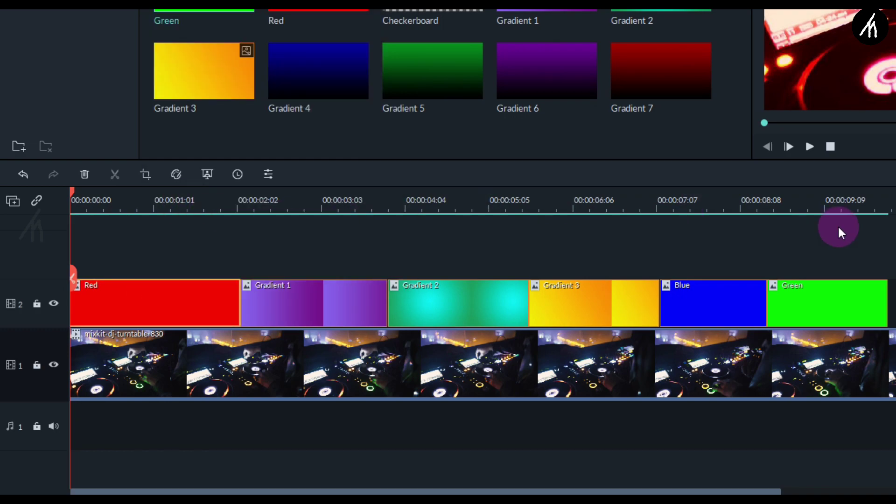
left_click_drag(894, 236, 315, 304)
right_click(316, 307)
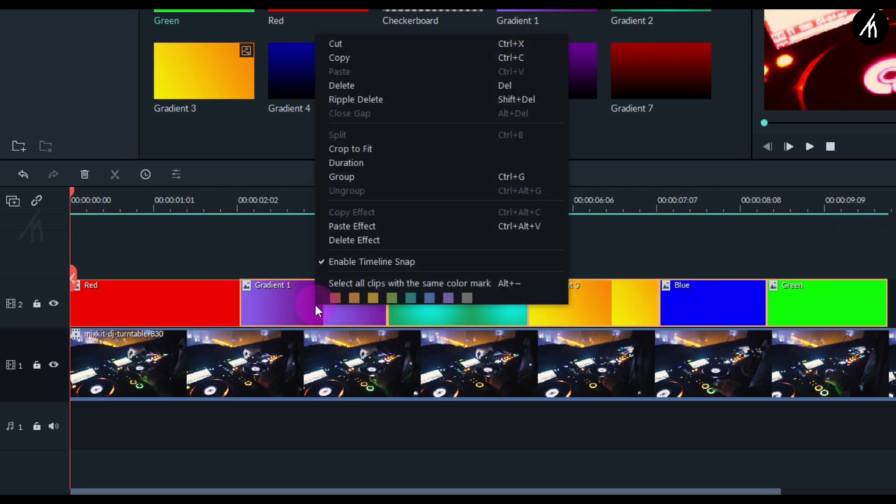
left_click(355, 226)
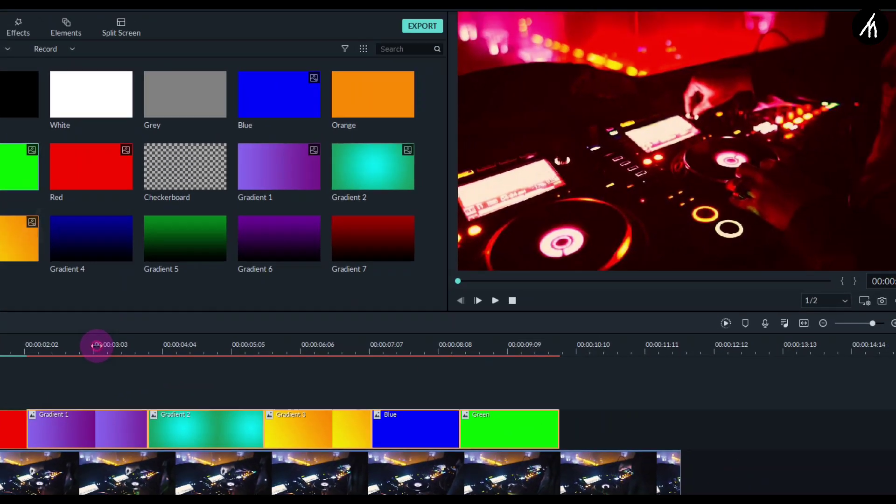
left_click(96, 346)
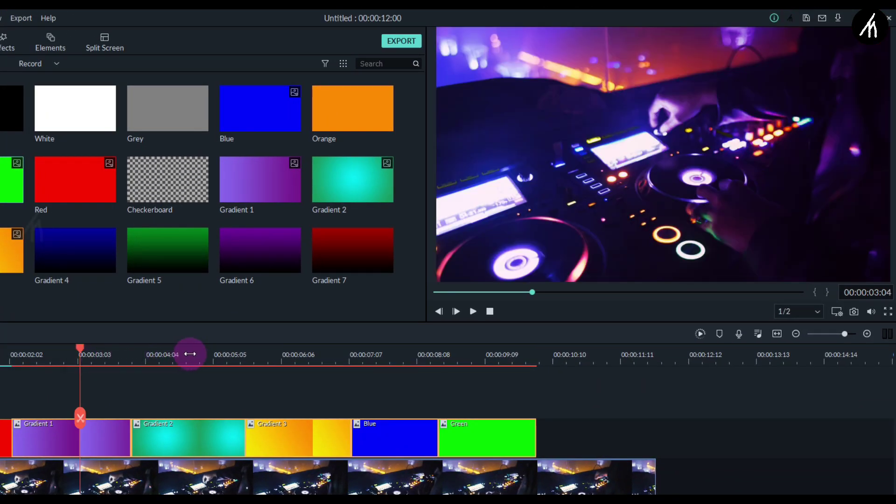
left_click(275, 354)
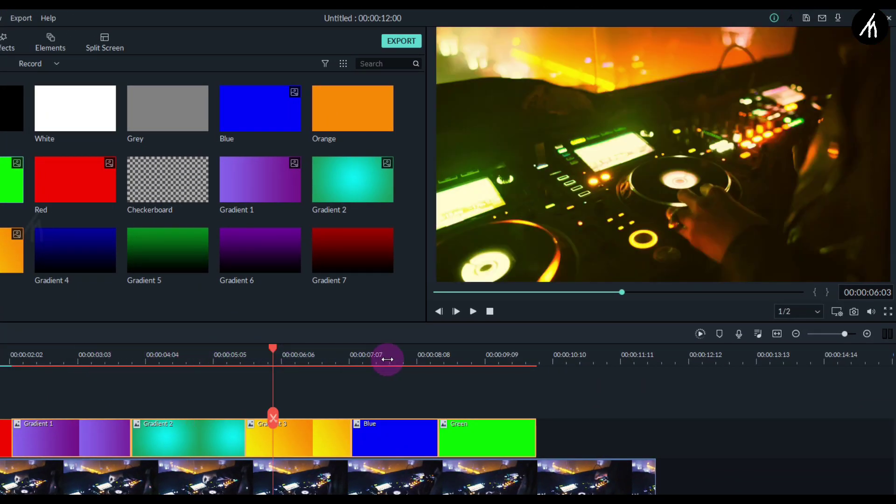
left_click(400, 358)
left_click(479, 355)
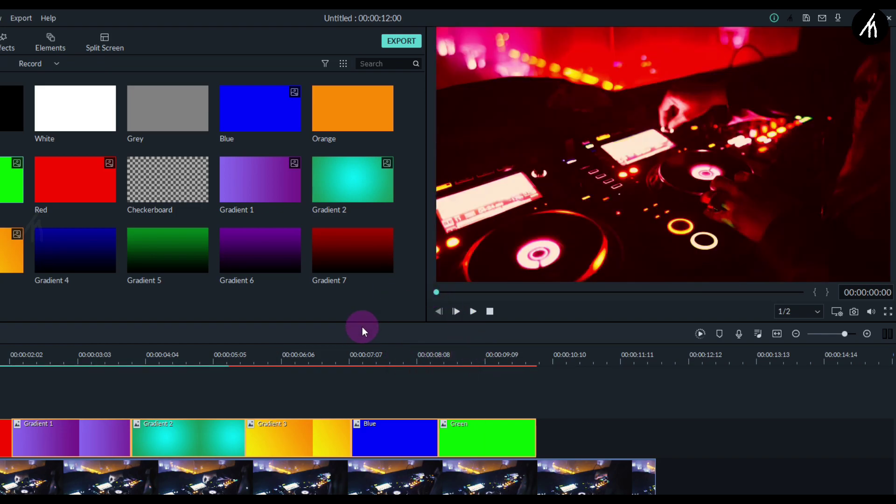
key("space")
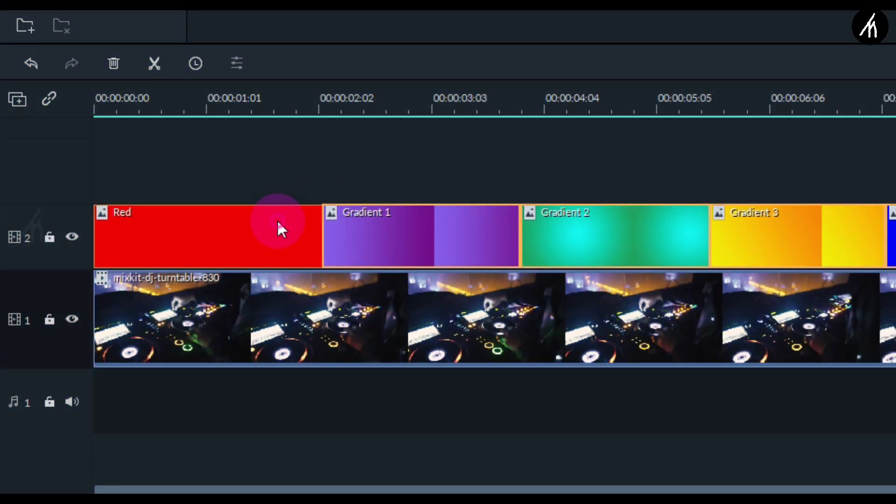
Trim the Red, Gradient 1–3, Blue and Green colour clips down to brief flashes.
left_click_drag(323, 234, 118, 255)
left_click_drag(313, 236, 148, 254)
left_click_drag(335, 235, 170, 250)
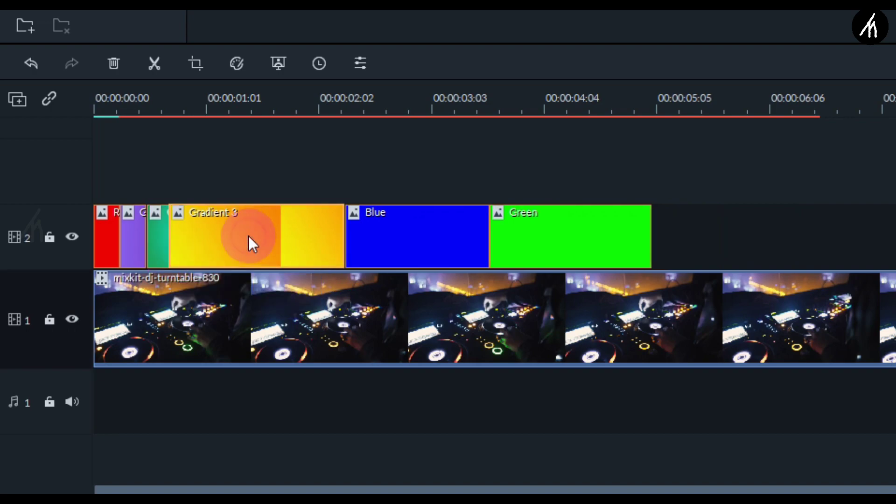
left_click_drag(344, 236, 193, 242)
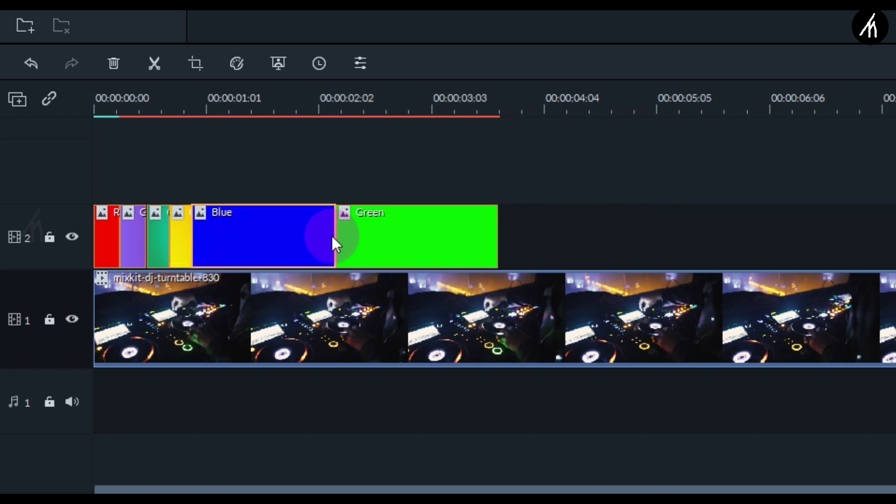
left_click_drag(334, 243, 214, 248)
left_click(299, 239)
left_click_drag(376, 239, 237, 248)
Copy the six colour clips and paste repeated sets along track 2 to about 7.7 seconds, then play it.
right_click(110, 240)
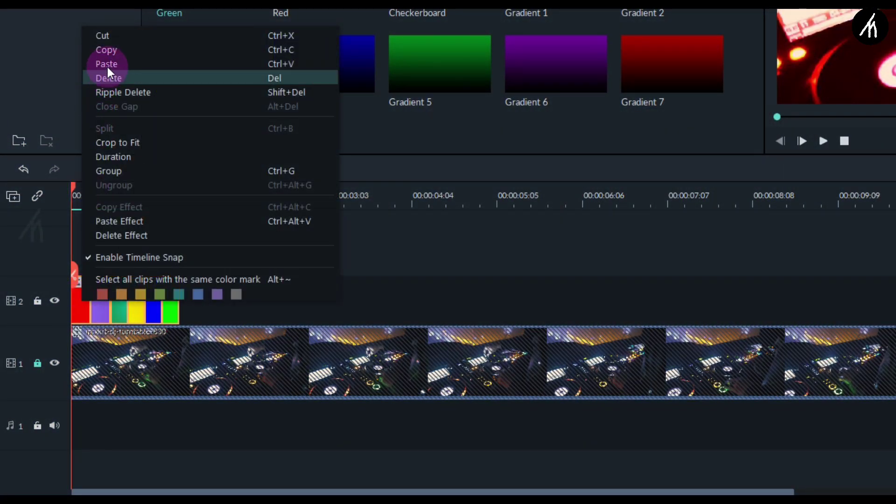
left_click(114, 51)
left_click(181, 202)
key("ctrl+v")
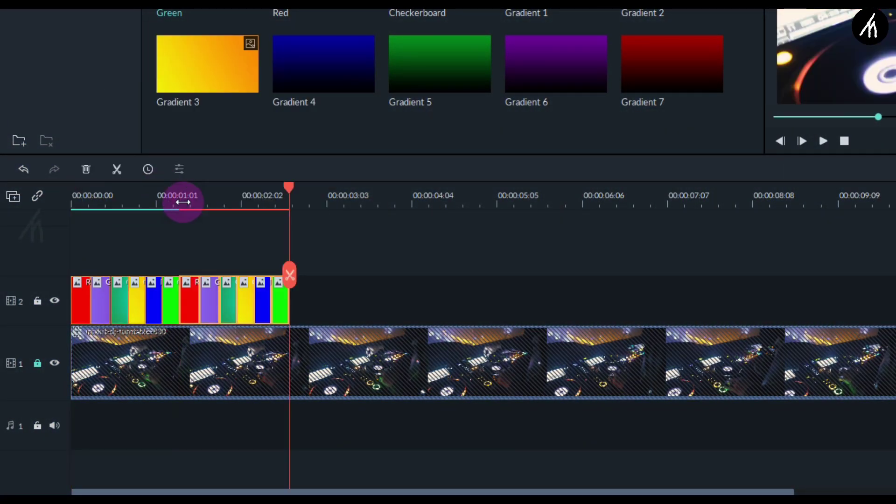
key("ctrl+v")
key("ctrl+v")
key("ctrl+v")
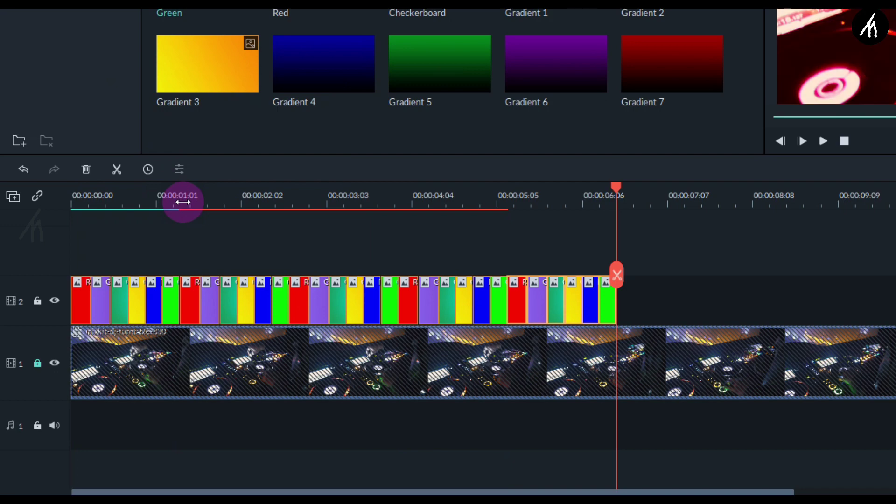
key("ctrl+v")
left_click(790, 135)
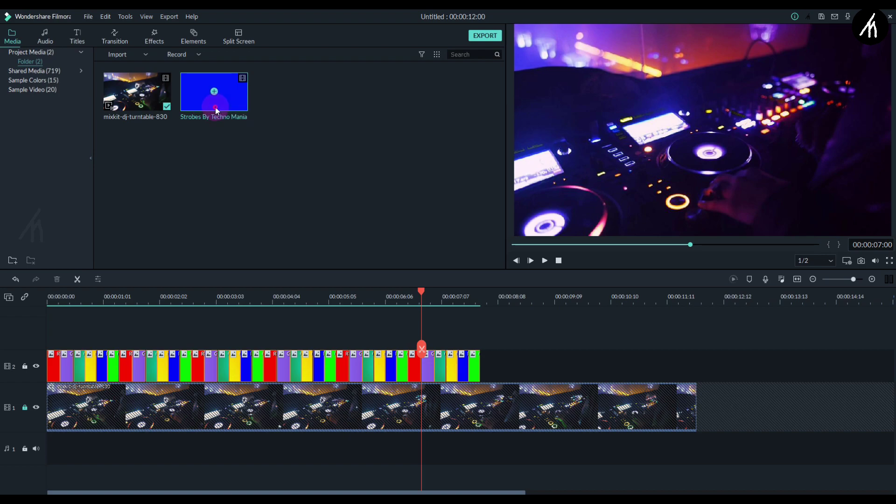
Place the Strobes By Techno Mania clip at the start of track 2 with Overlay blending.
double_click(214, 108)
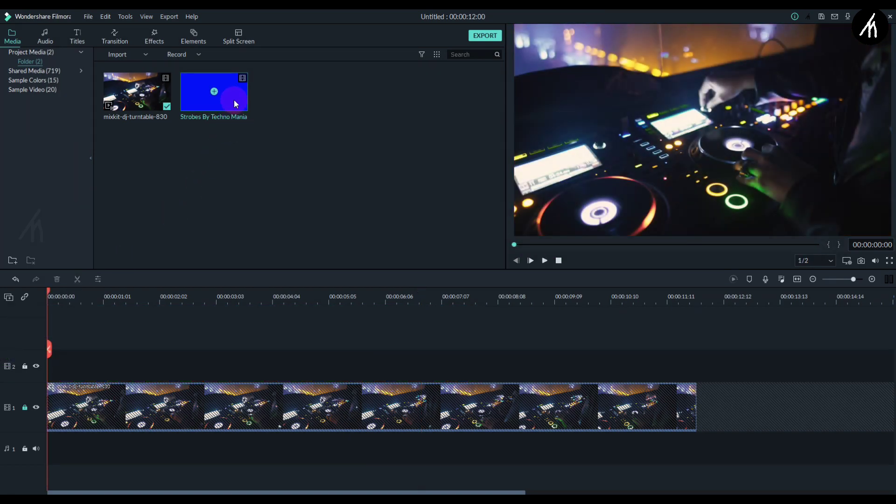
left_click_drag(234, 100, 48, 363)
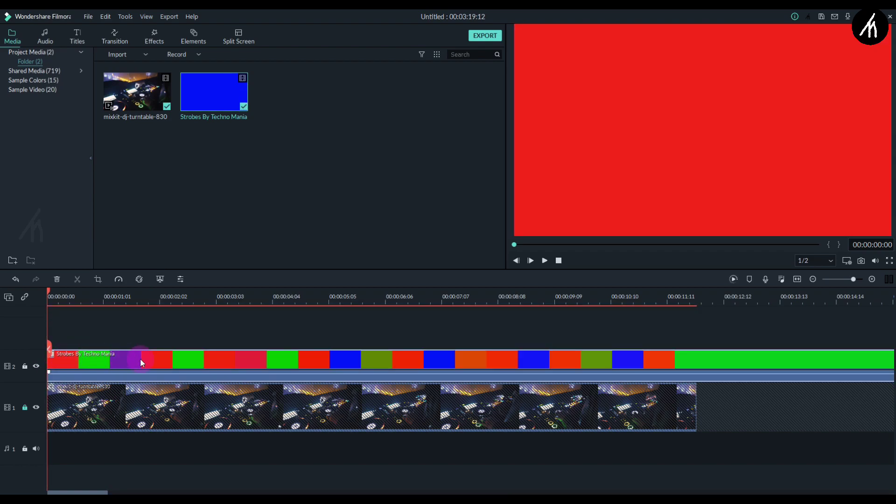
double_click(140, 359)
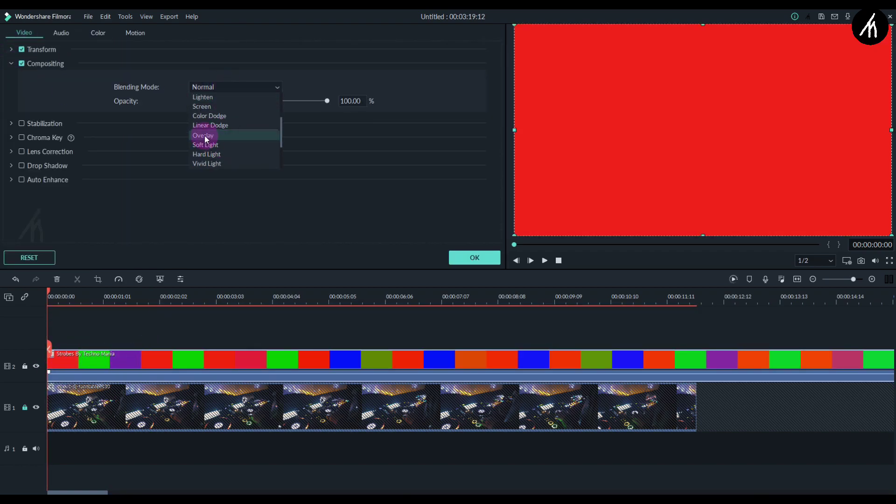
left_click(204, 136)
left_click(472, 260)
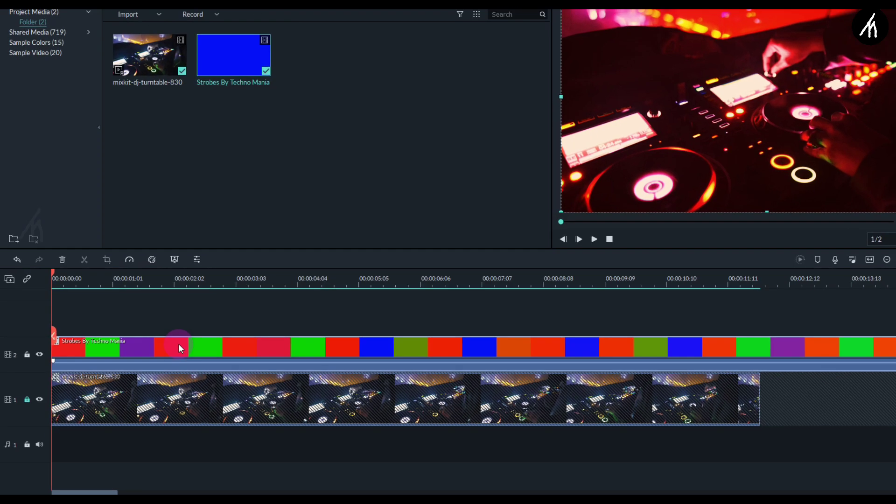
left_click(237, 62)
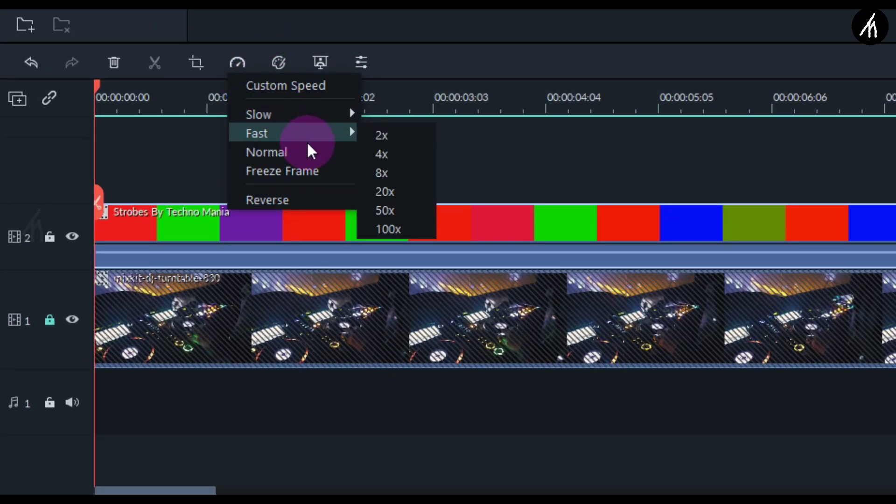
Set the Strobes clip speed to Fast 8x and play the preview to check the flashing.
left_click(382, 173)
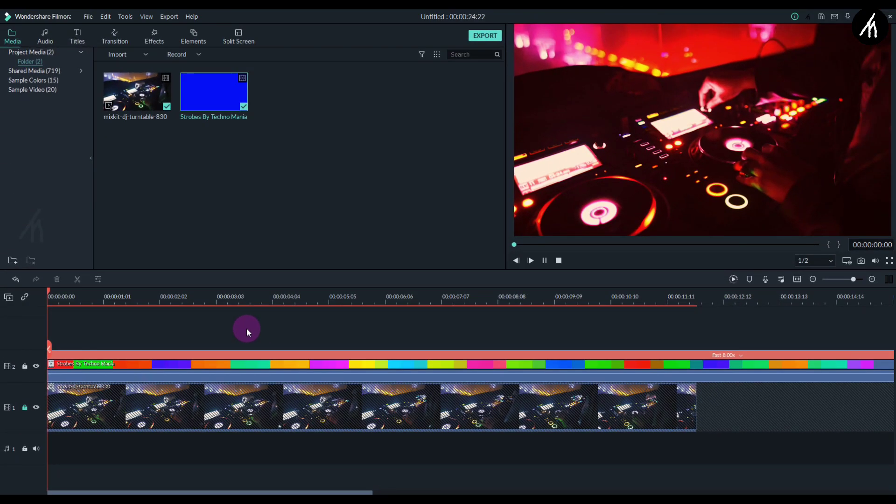
key("space")
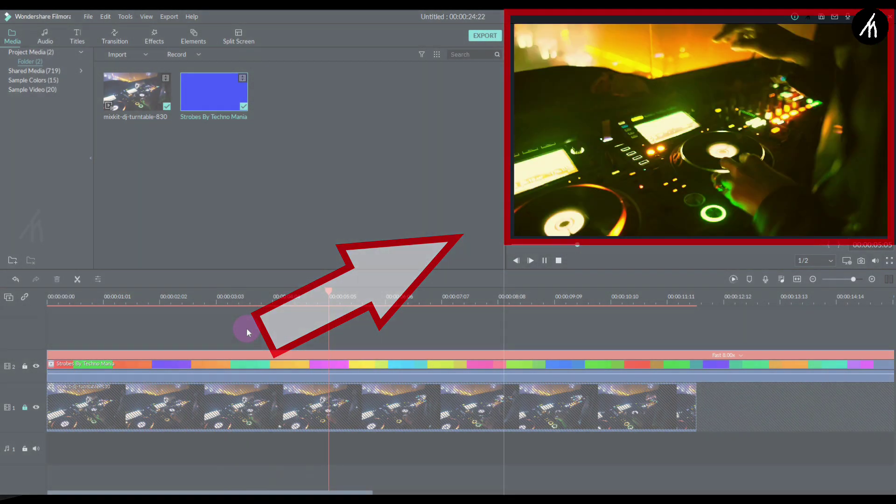
key("space")
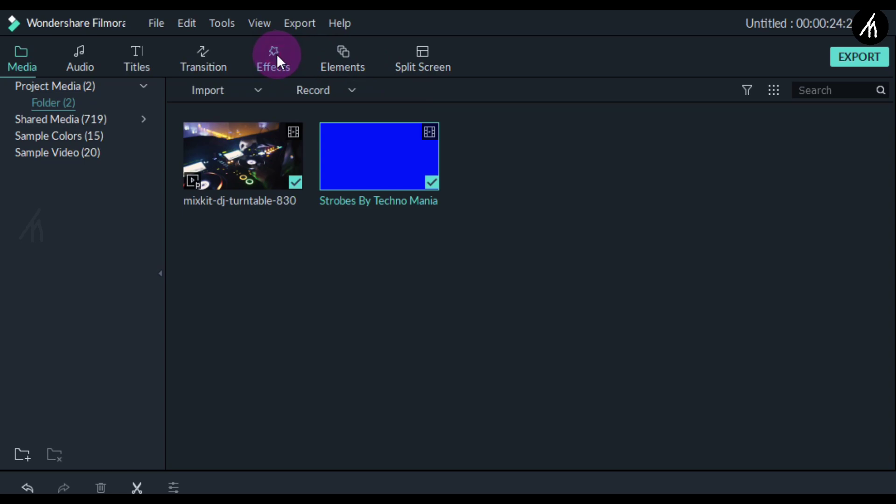
Add the Extreme filter from Filters > Shake to track 3, stretched to the video's full length.
left_click(276, 54)
left_click(135, 141)
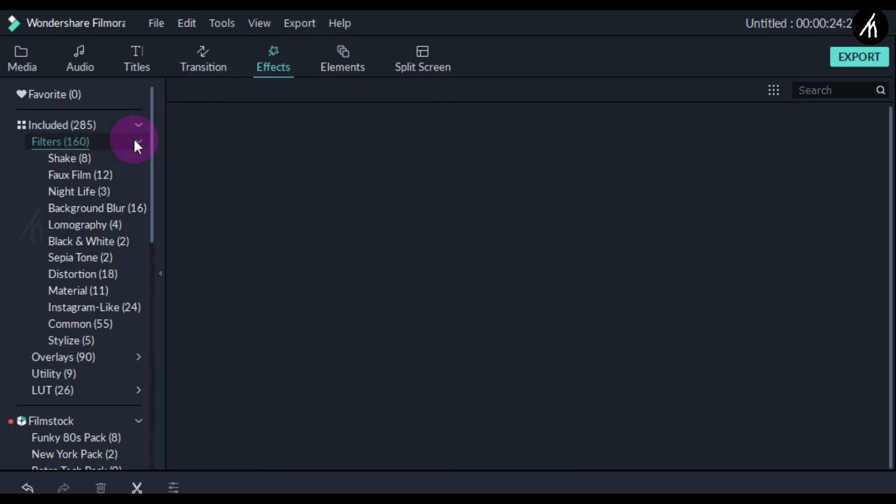
left_click(83, 158)
left_click(341, 284)
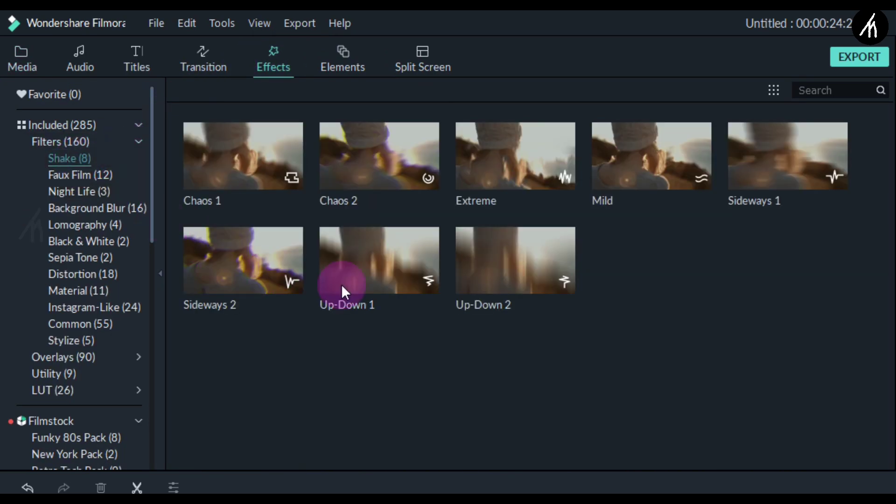
left_click_drag(483, 180, 48, 348)
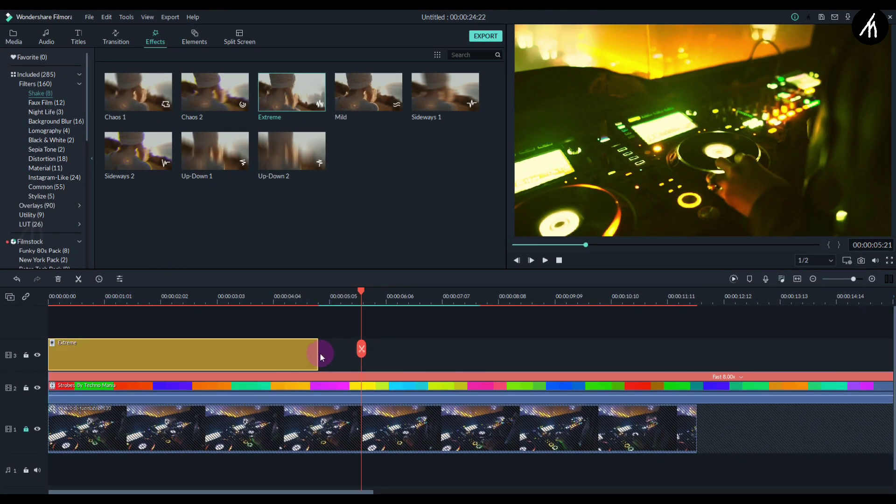
left_click_drag(318, 353, 696, 337)
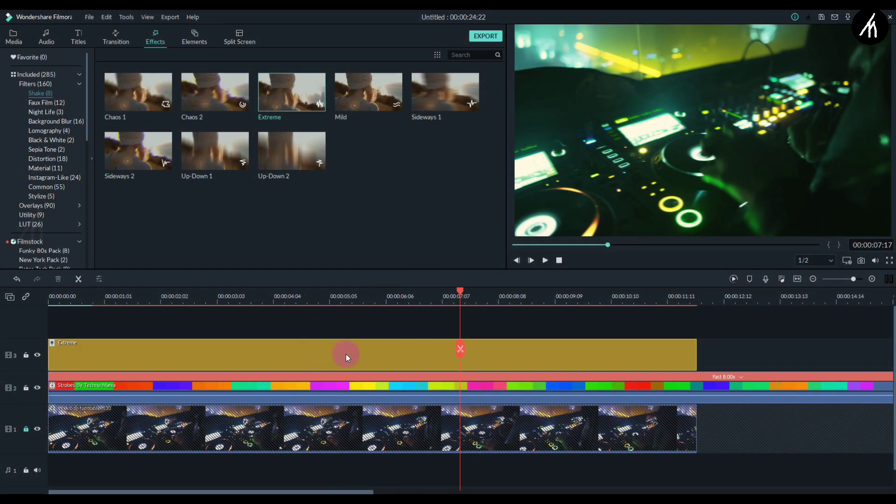
Enable RGB Separate on the Extreme shake, set Frequency to 400, and play from the start.
double_click(346, 354)
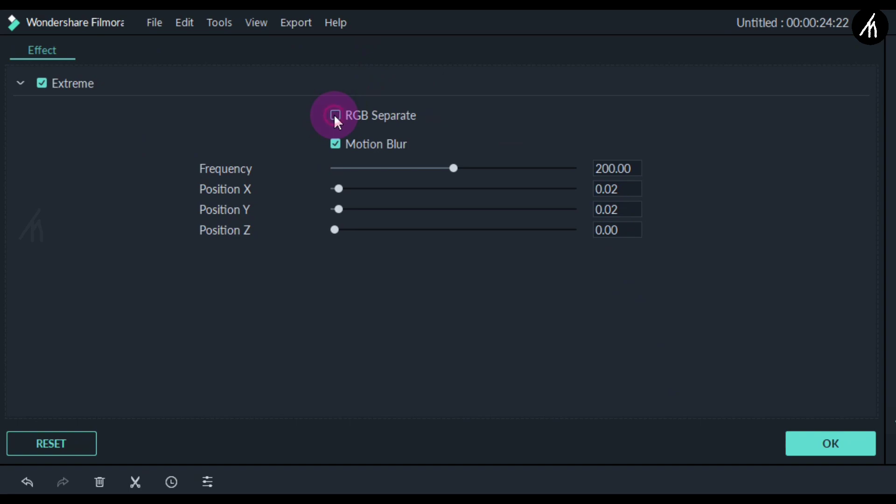
left_click(335, 116)
left_click_drag(478, 164, 652, 167)
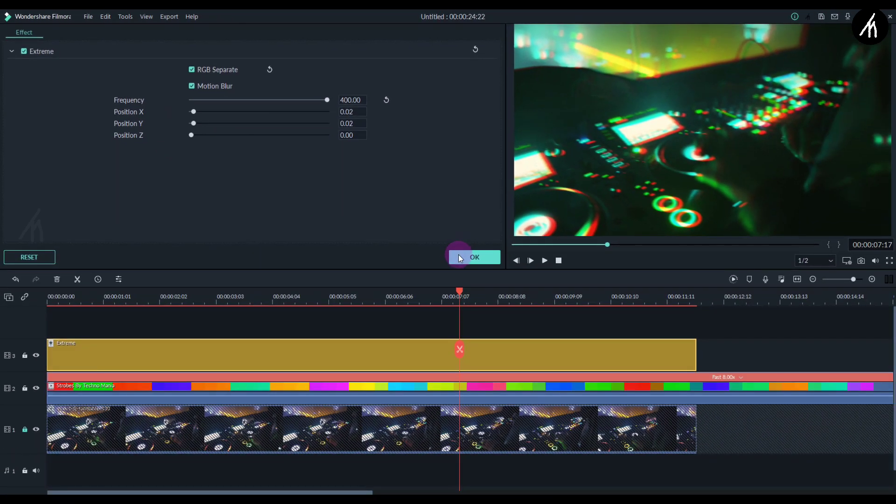
left_click(810, 443)
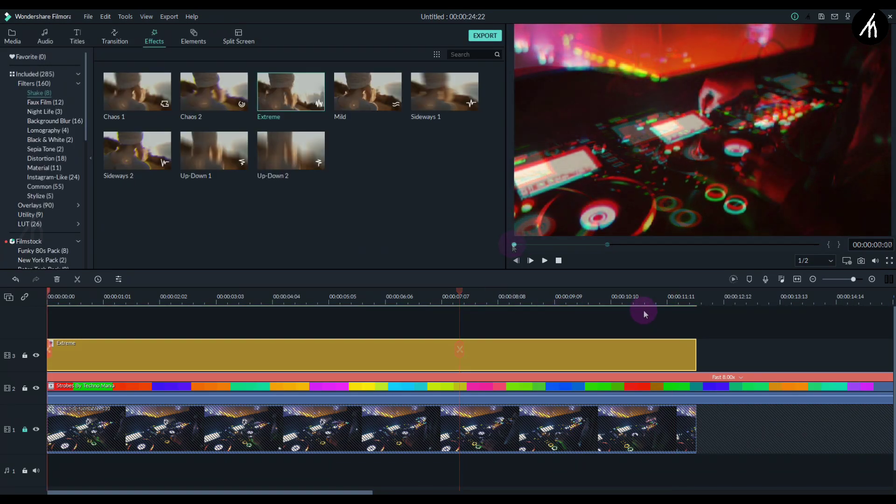
left_click(648, 317)
key("space")
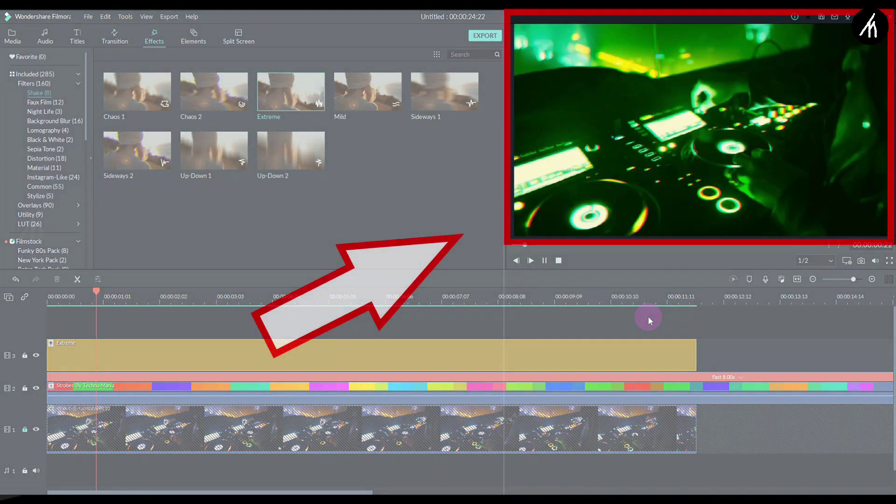